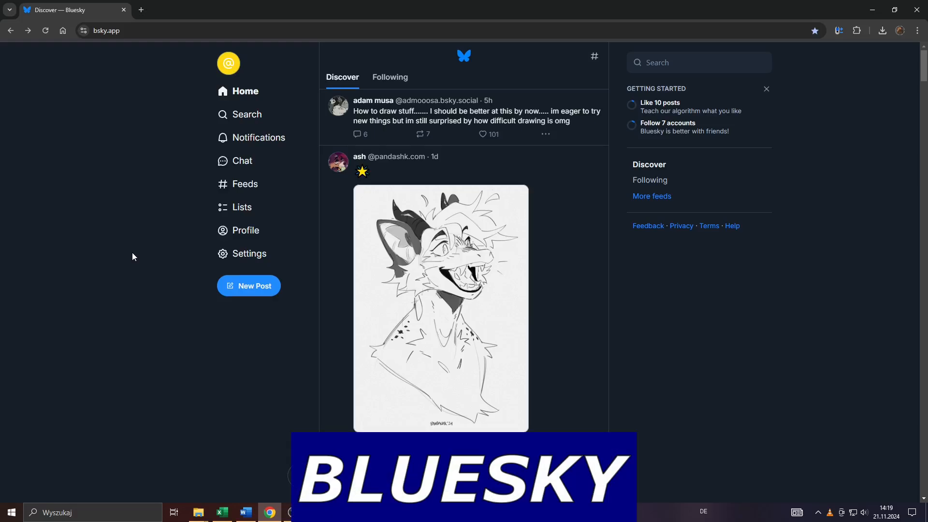
{"action": "scroll", "coordinate": [133, 252], "scroll_direction": "down", "scroll_amount": 2}
{"action": "scroll", "coordinate": [132, 253], "scroll_direction": "down", "scroll_amount": 2}
{"action": "scroll", "coordinate": [132, 252], "scroll_direction": "down", "scroll_amount": 1}
{"action": "scroll", "coordinate": [132, 253], "scroll_direction": "down", "scroll_amount": 1}
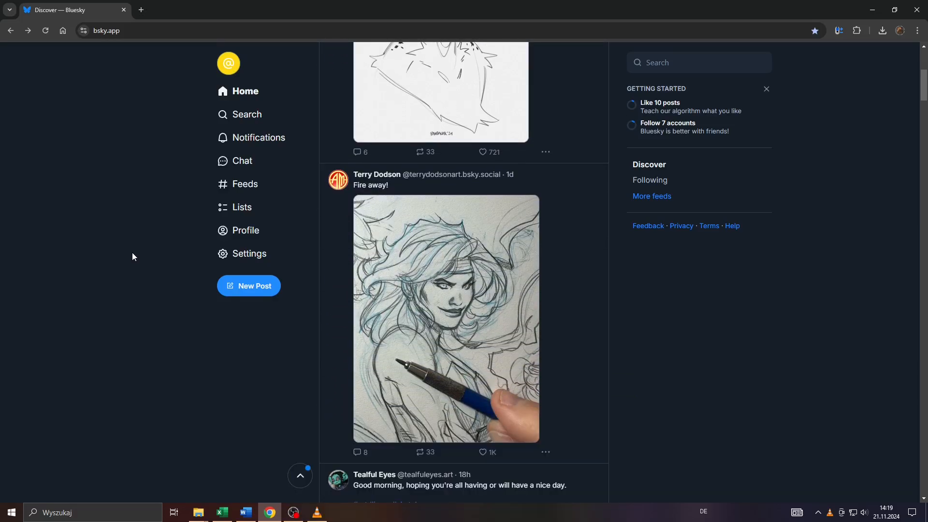
{"action": "scroll", "coordinate": [132, 252], "scroll_direction": "down", "scroll_amount": 1}
{"action": "scroll", "coordinate": [132, 252], "scroll_direction": "down", "scroll_amount": 1}
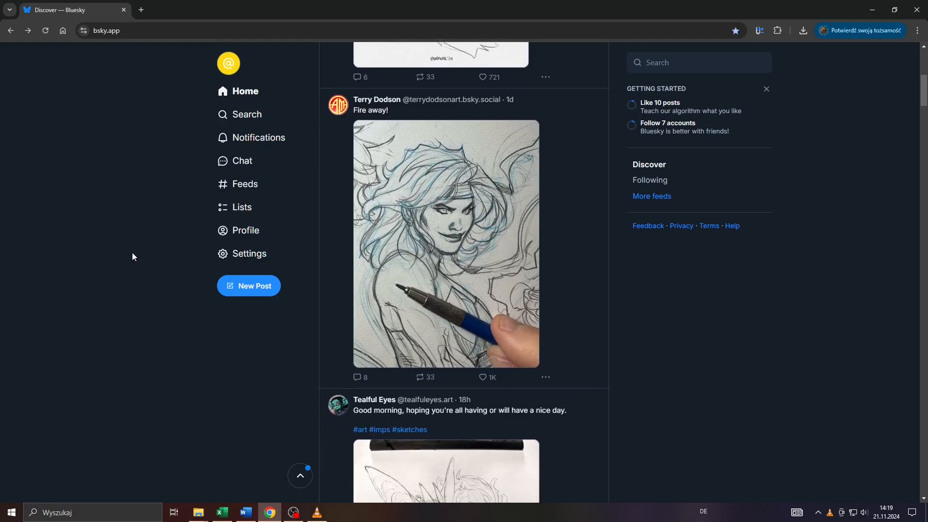
{"action": "scroll", "coordinate": [132, 252], "scroll_direction": "down", "scroll_amount": 1}
{"action": "scroll", "coordinate": [130, 254], "scroll_direction": "down", "scroll_amount": 2}
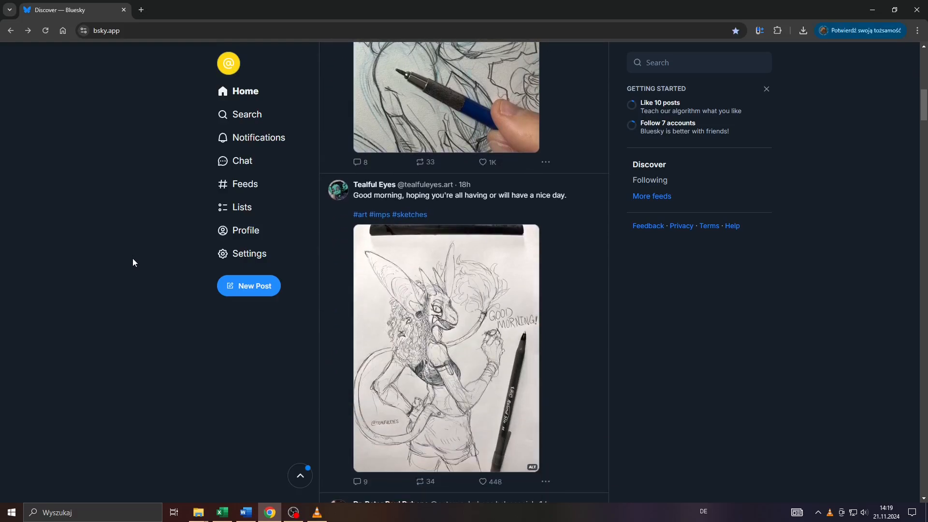
{"action": "scroll", "coordinate": [124, 260], "scroll_direction": "down", "scroll_amount": 2}
{"action": "scroll", "coordinate": [124, 260], "scroll_direction": "down", "scroll_amount": 1}
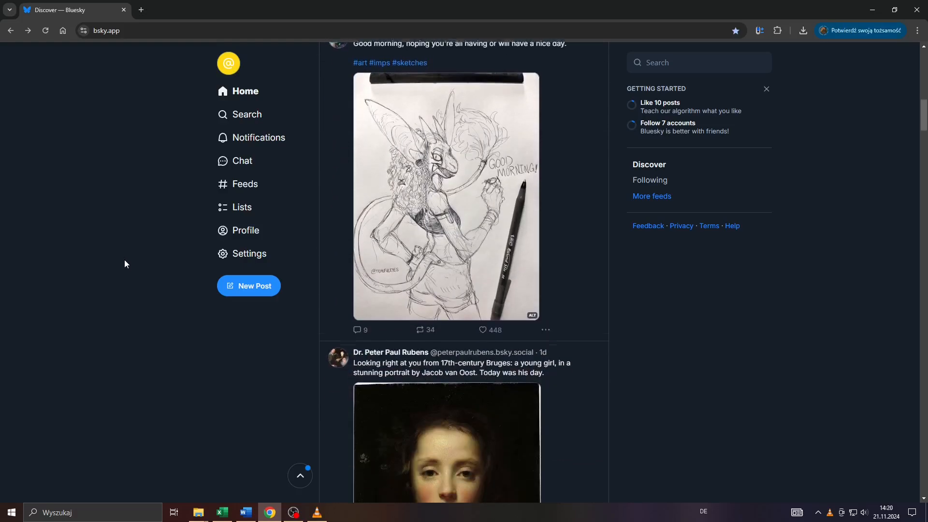
{"action": "scroll", "coordinate": [124, 260], "scroll_direction": "down", "scroll_amount": 2}
{"action": "scroll", "coordinate": [124, 259], "scroll_direction": "down", "scroll_amount": 1}
{"action": "scroll", "coordinate": [124, 260], "scroll_direction": "down", "scroll_amount": 3}
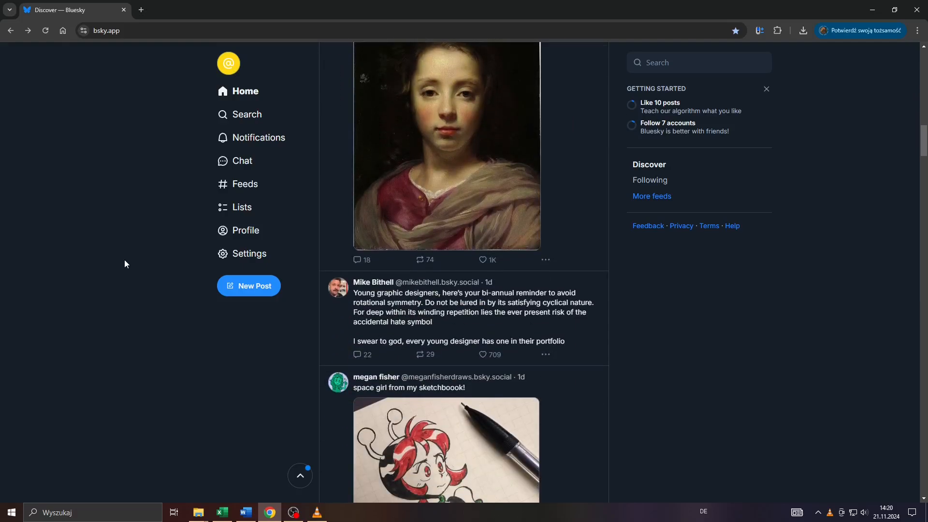
{"action": "scroll", "coordinate": [123, 259], "scroll_direction": "down", "scroll_amount": 1}
{"action": "scroll", "coordinate": [124, 259], "scroll_direction": "down", "scroll_amount": 2}
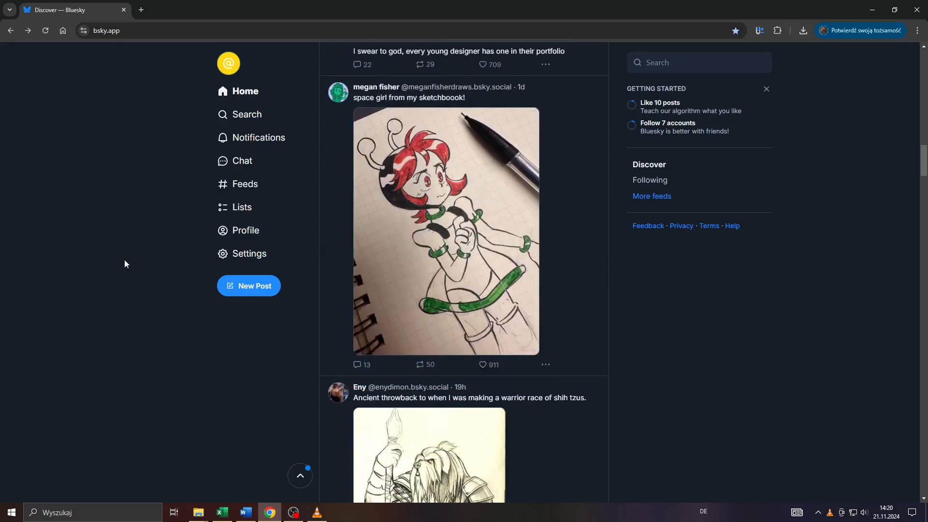
{"action": "scroll", "coordinate": [124, 259], "scroll_direction": "down", "scroll_amount": 3}
{"action": "scroll", "coordinate": [124, 259], "scroll_direction": "down", "scroll_amount": 1}
{"action": "scroll", "coordinate": [124, 259], "scroll_direction": "down", "scroll_amount": 2}
{"action": "scroll", "coordinate": [124, 259], "scroll_direction": "down", "scroll_amount": 1}
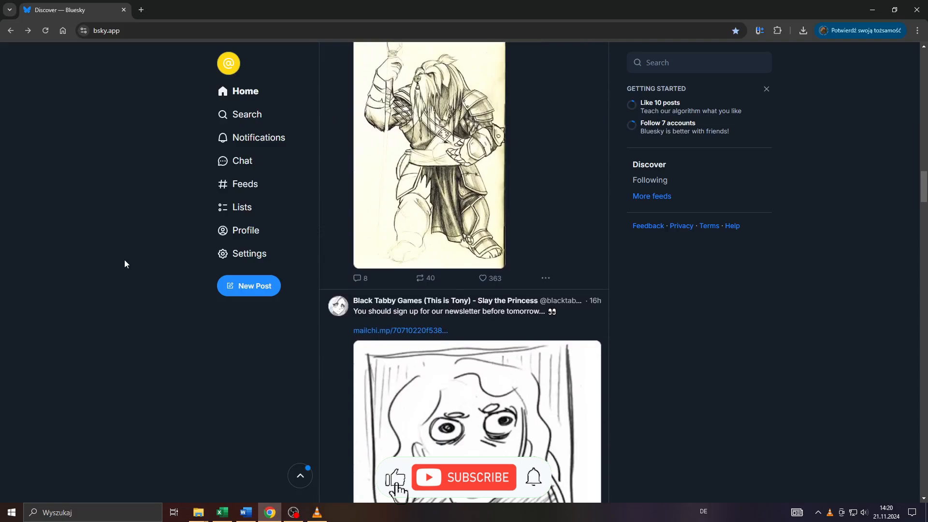
{"action": "scroll", "coordinate": [124, 260], "scroll_direction": "down", "scroll_amount": 2}
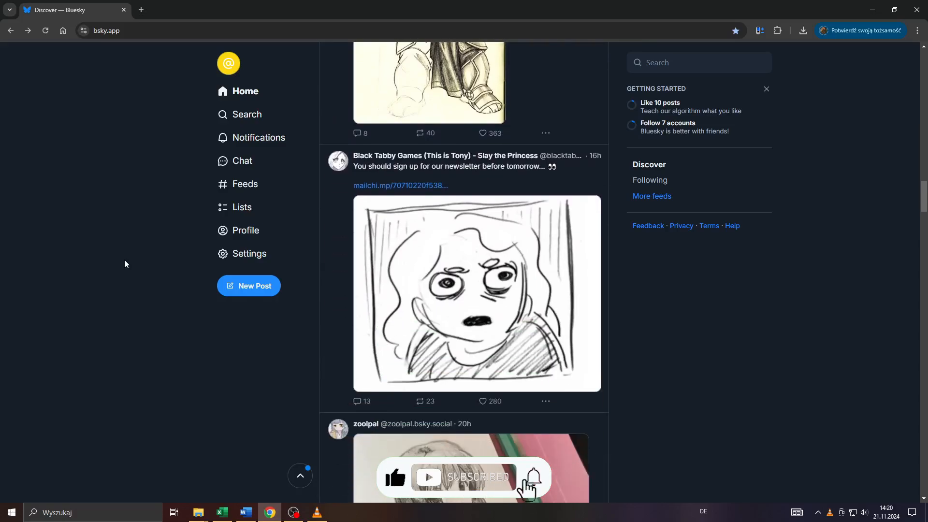
{"action": "scroll", "coordinate": [124, 259], "scroll_direction": "down", "scroll_amount": 1}
{"action": "scroll", "coordinate": [124, 260], "scroll_direction": "down", "scroll_amount": 1}
{"action": "scroll", "coordinate": [124, 259], "scroll_direction": "down", "scroll_amount": 1}
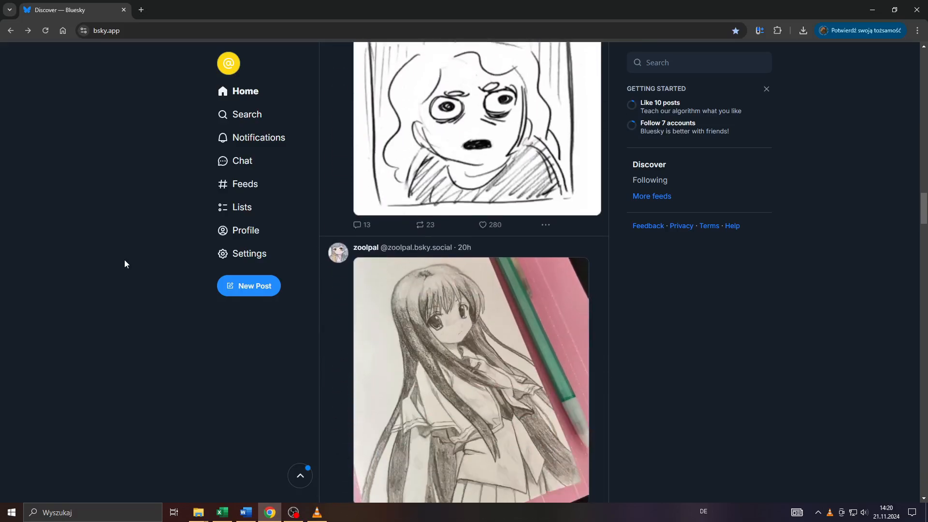
{"action": "scroll", "coordinate": [124, 260], "scroll_direction": "down", "scroll_amount": 3}
{"action": "scroll", "coordinate": [124, 260], "scroll_direction": "up", "scroll_amount": 1}
{"action": "scroll", "coordinate": [124, 259], "scroll_direction": "up", "scroll_amount": 1}
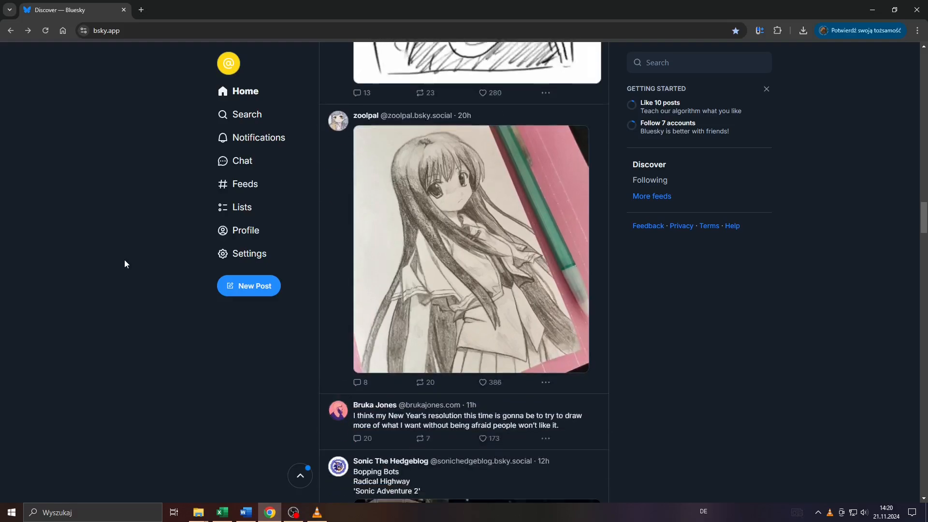
{"action": "scroll", "coordinate": [123, 260], "scroll_direction": "down", "scroll_amount": 3}
{"action": "scroll", "coordinate": [123, 260], "scroll_direction": "up", "scroll_amount": 2}
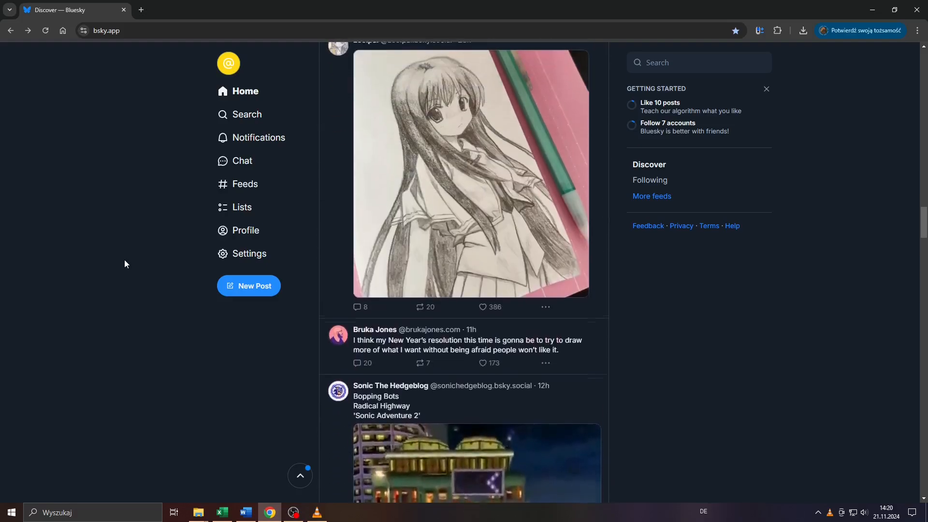
{"action": "scroll", "coordinate": [125, 260], "scroll_direction": "up", "scroll_amount": 2}
Reach Privacy and Security settings and read the logged-out visibility explanation text
{"action": "left_click", "coordinate": [230, 253]}
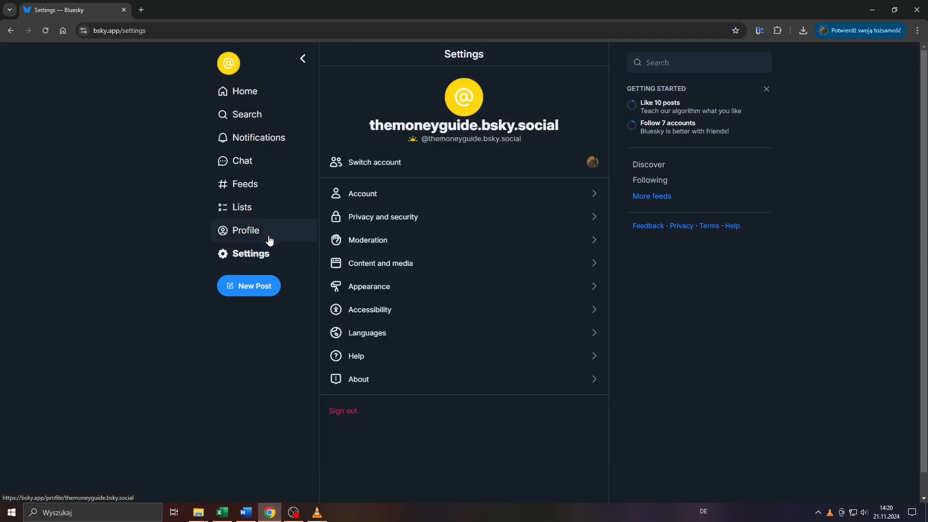
{"action": "left_click", "coordinate": [386, 217]}
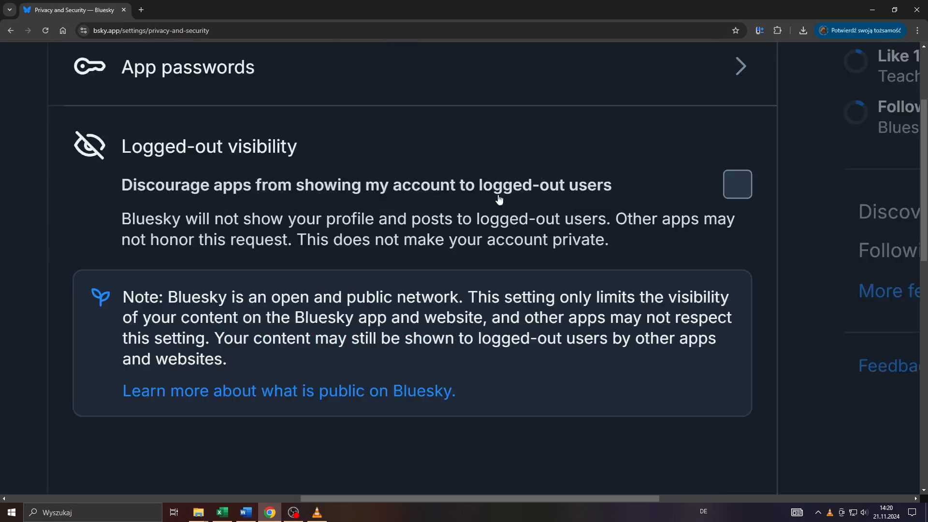
{"action": "left_click_drag", "start_coordinate": [335, 242], "coordinate": [610, 242]}
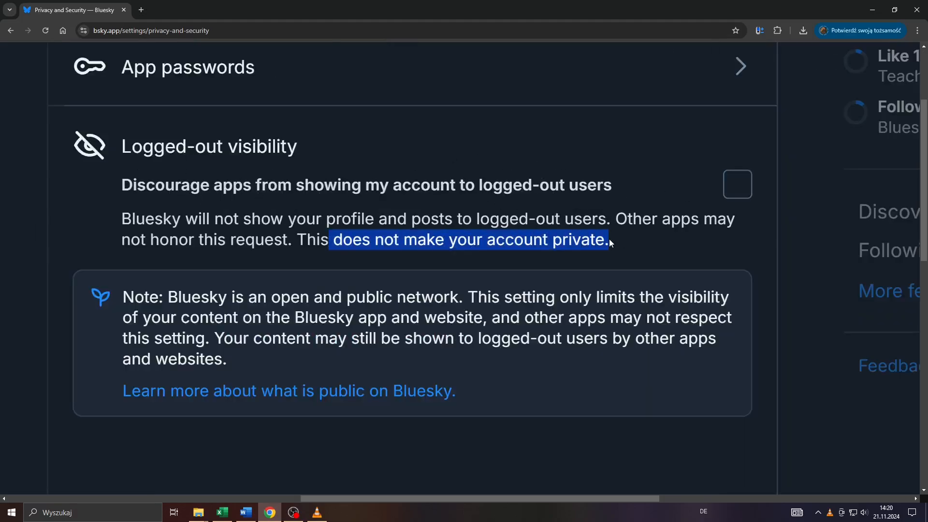
{"action": "left_click", "coordinate": [488, 242]}
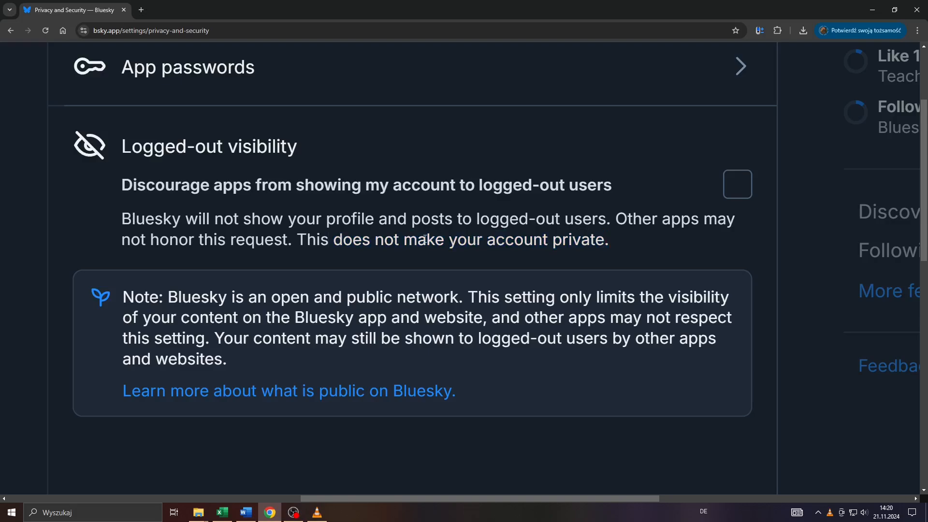
{"action": "left_click_drag", "start_coordinate": [172, 219], "coordinate": [600, 223]}
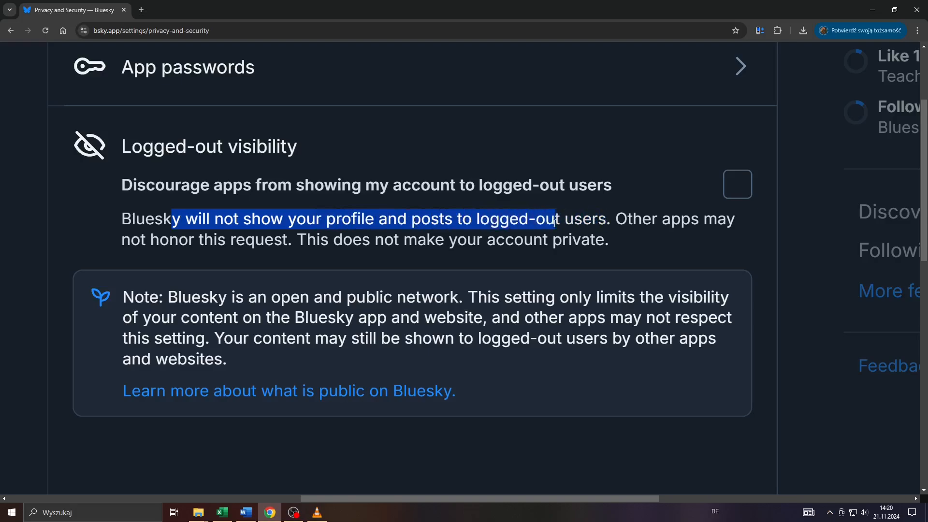
{"action": "left_click_drag", "start_coordinate": [599, 223], "coordinate": [576, 223]}
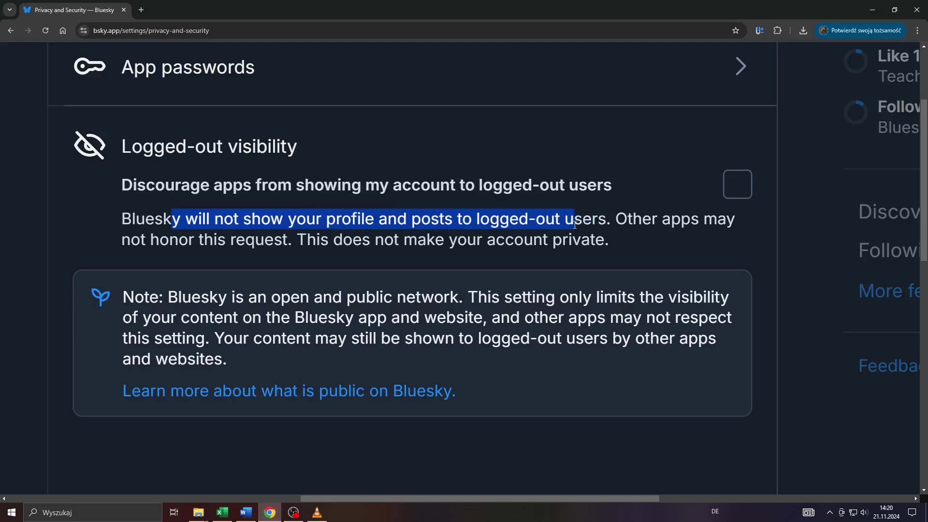
{"action": "left_click", "coordinate": [116, 190]}
{"action": "left_click_drag", "start_coordinate": [123, 220], "coordinate": [283, 219]}
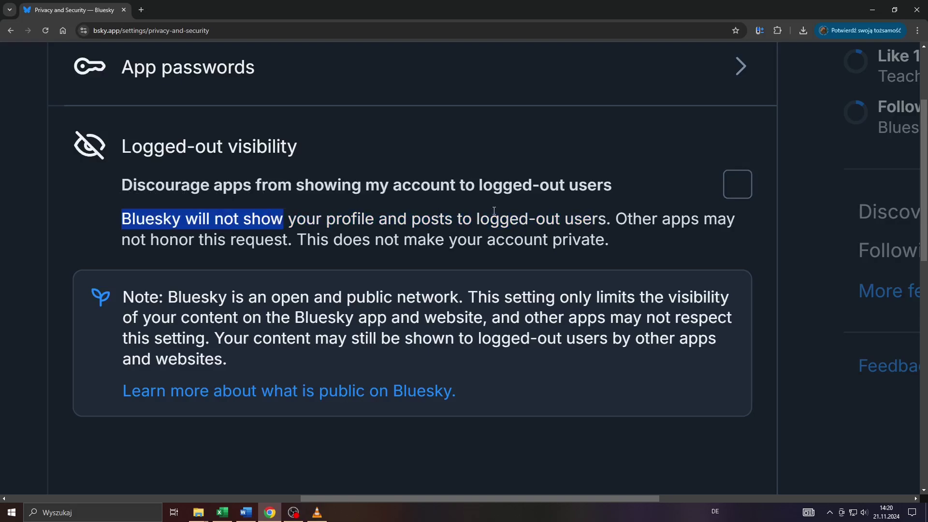
Try the logged-out visibility discouragement checkbox and leave it unchecked
{"action": "left_click", "coordinate": [737, 185]}
{"action": "left_click_drag", "start_coordinate": [122, 218], "coordinate": [608, 219]}
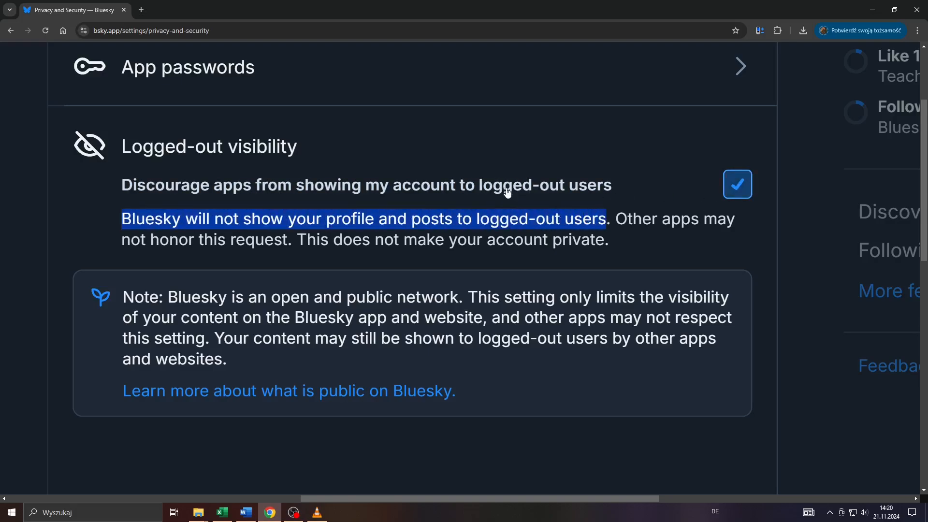
{"action": "key", "text": "ctrl+0"}
{"action": "left_click", "coordinate": [593, 153]}
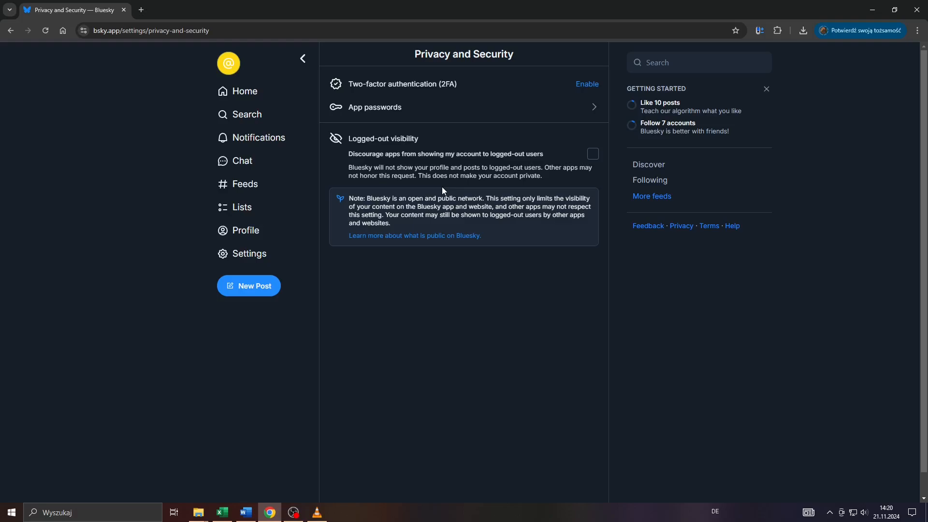
Start email two-factor authentication, cancel it, and return to the Discover home feed
{"action": "left_click", "coordinate": [586, 84]}
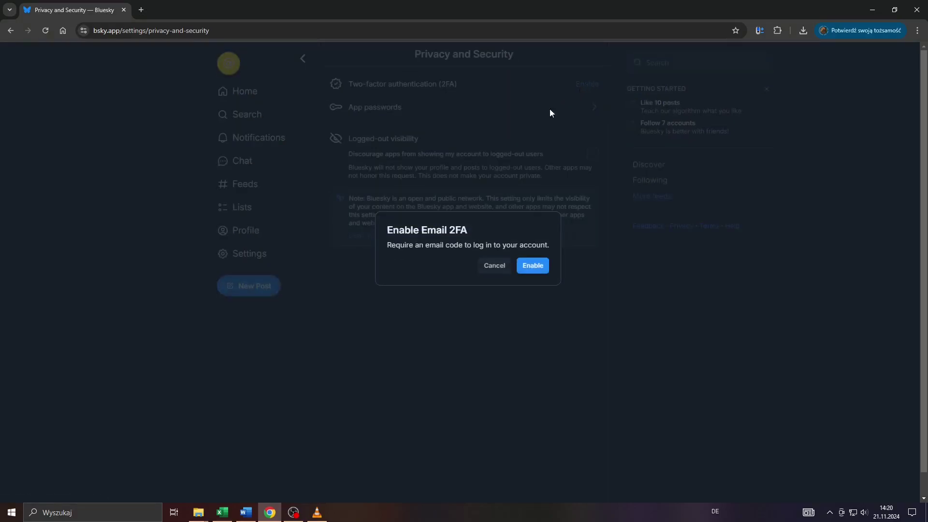
{"action": "left_click", "coordinate": [496, 268]}
{"action": "left_click", "coordinate": [303, 60]}
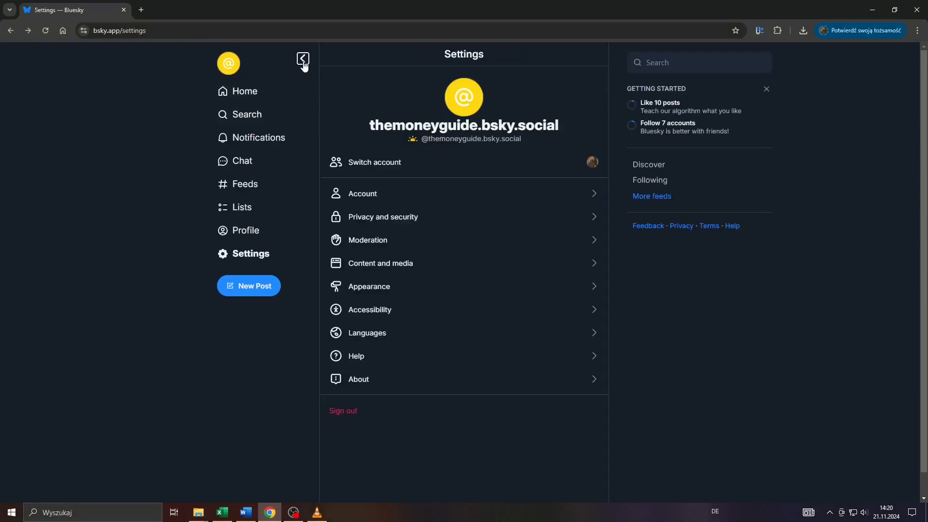
{"action": "left_click", "coordinate": [303, 61]}
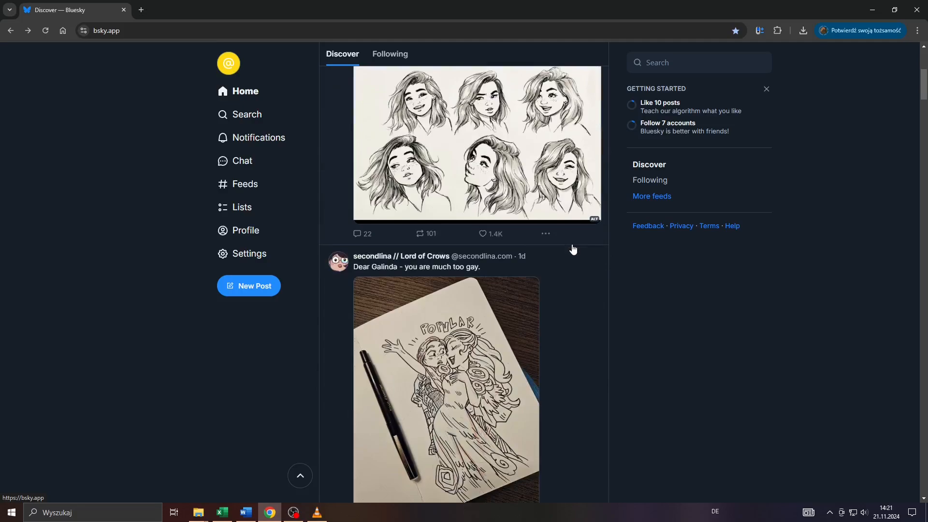
{"action": "scroll", "coordinate": [573, 249], "scroll_direction": "down", "scroll_amount": 3}
{"action": "scroll", "coordinate": [572, 250], "scroll_direction": "down", "scroll_amount": 2}
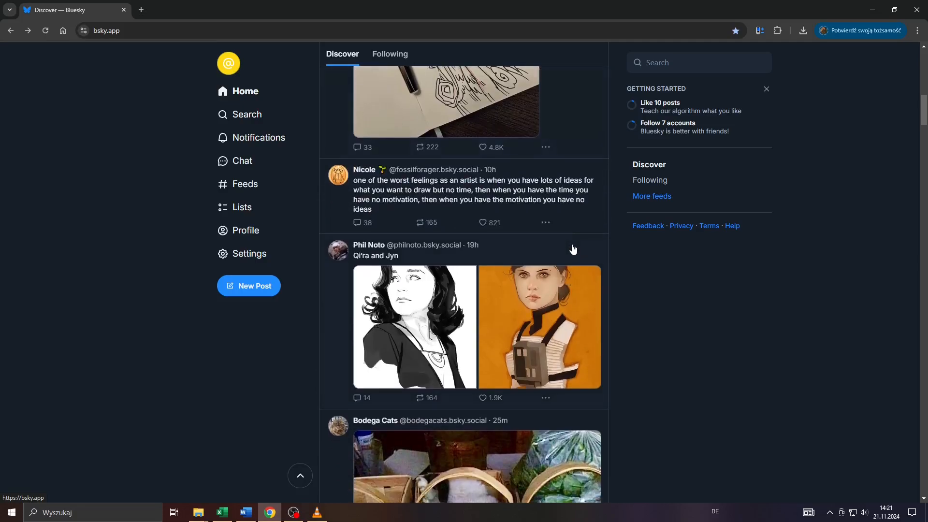
{"action": "scroll", "coordinate": [572, 250], "scroll_direction": "down", "scroll_amount": 3}
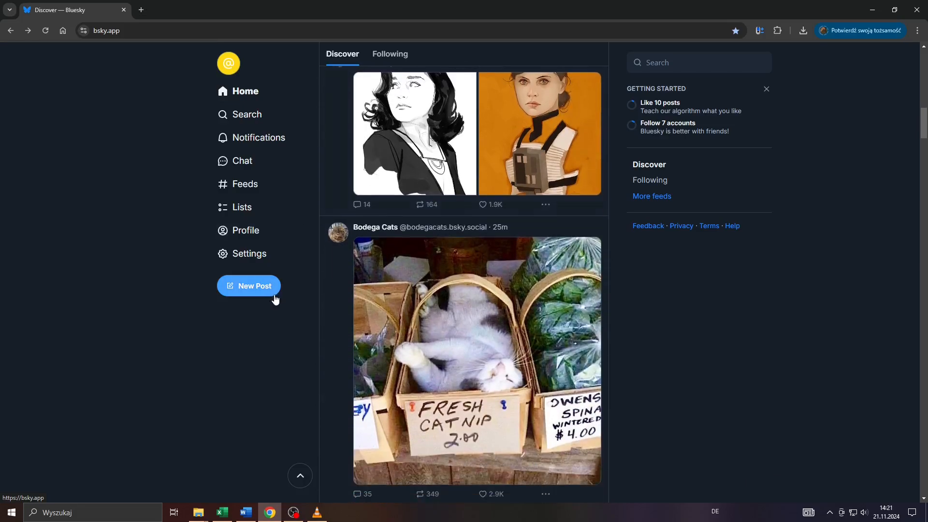
Start a new post so an empty composer opens over the feed
{"action": "left_click", "coordinate": [262, 285]}
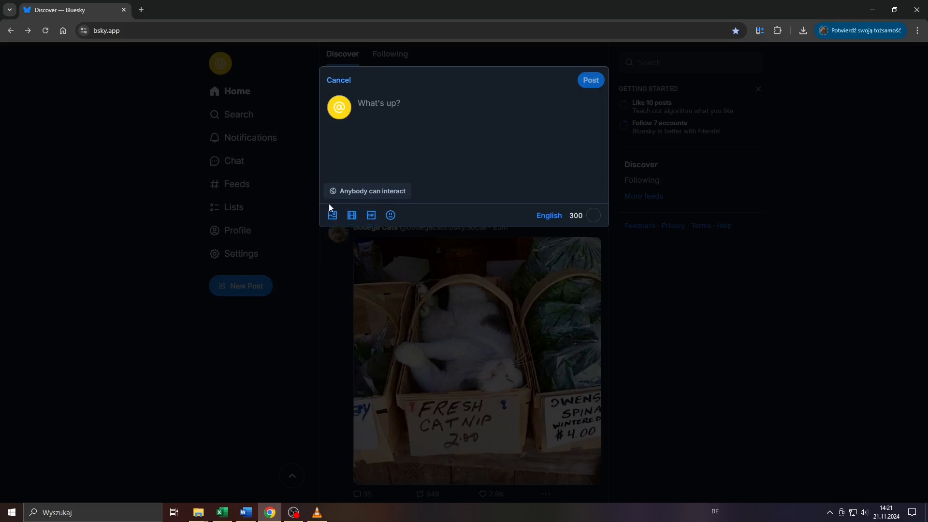
Try Mentioned users, Followed users and Nobody reply options, then leave replies open to Everybody
{"action": "left_click", "coordinate": [369, 191]}
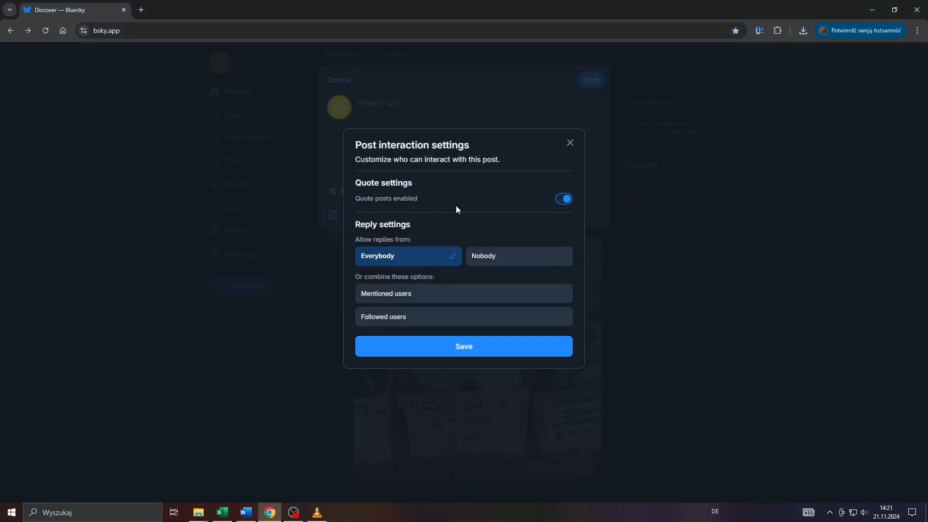
{"action": "left_click", "coordinate": [408, 295]}
{"action": "left_click", "coordinate": [403, 316]}
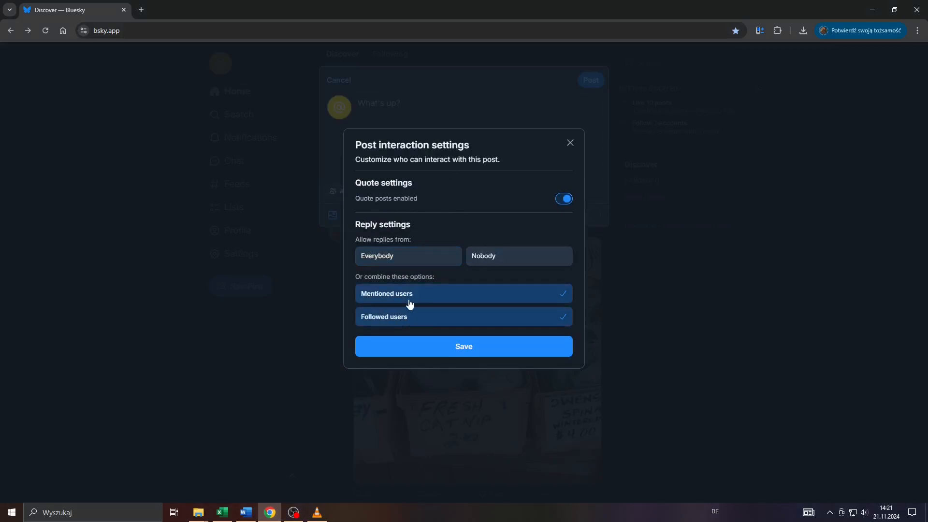
{"action": "left_click", "coordinate": [410, 296]}
{"action": "left_click", "coordinate": [410, 319]}
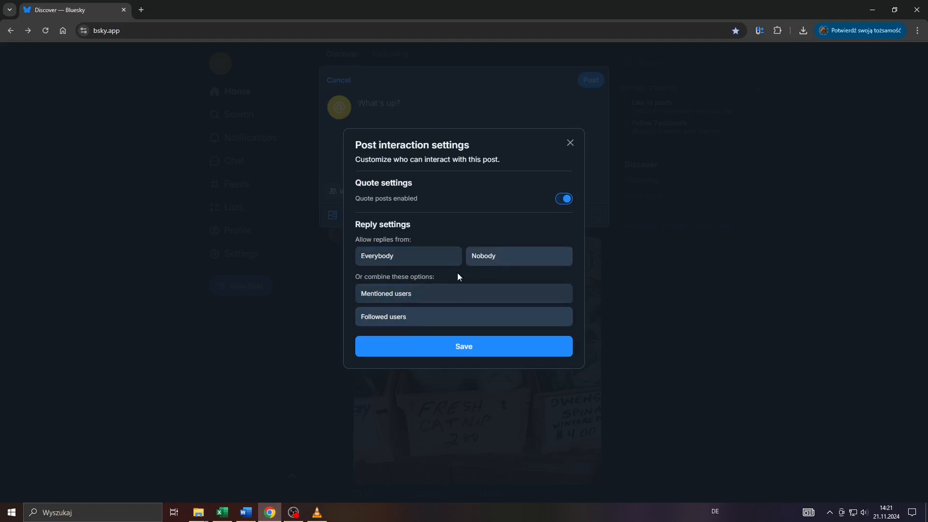
{"action": "left_click", "coordinate": [497, 258]}
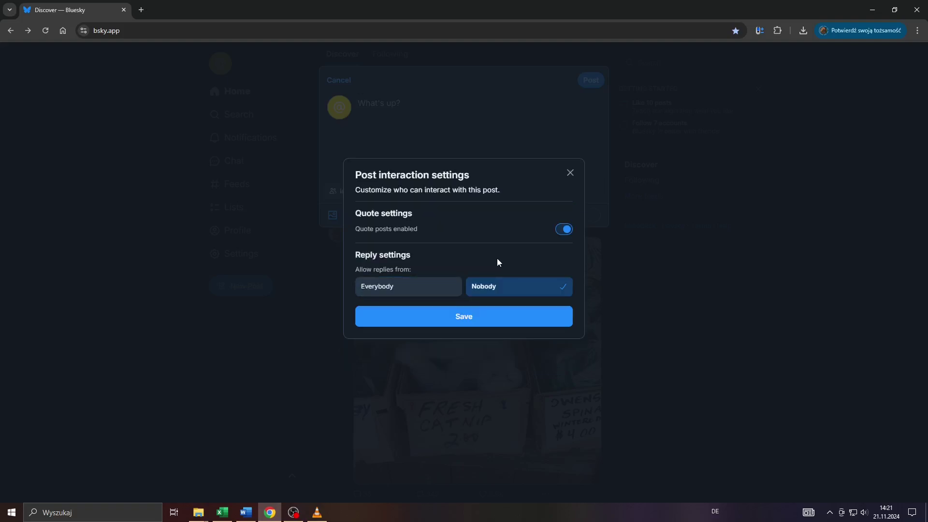
{"action": "left_click", "coordinate": [434, 287]}
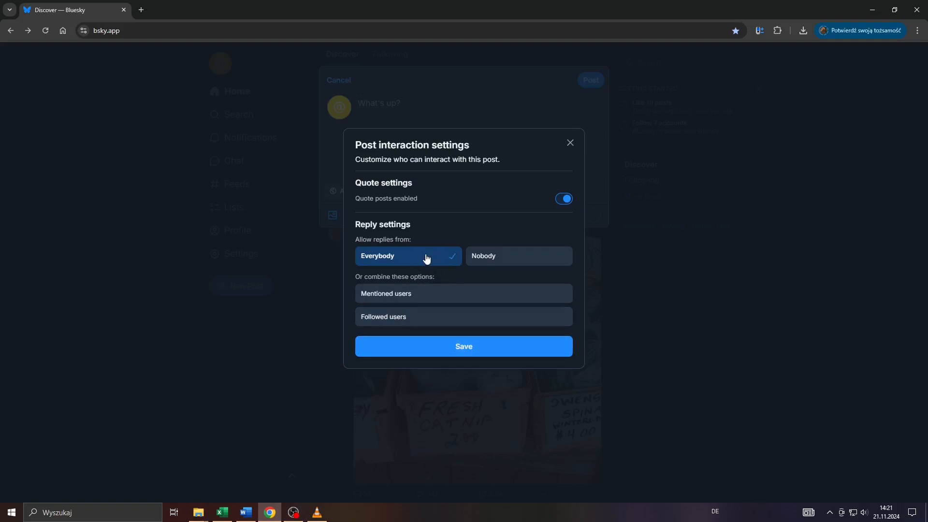
{"action": "left_click", "coordinate": [570, 143]}
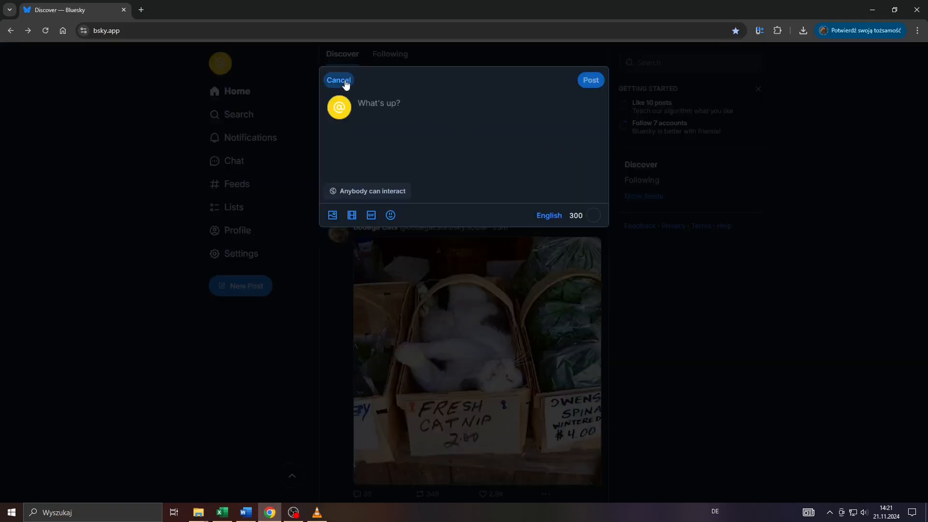
Cancel the empty post draft and return to the Discover feed
{"action": "left_click", "coordinate": [339, 80]}
{"action": "scroll", "coordinate": [449, 290], "scroll_direction": "down", "scroll_amount": 3}
{"action": "scroll", "coordinate": [449, 290], "scroll_direction": "down", "scroll_amount": 3}
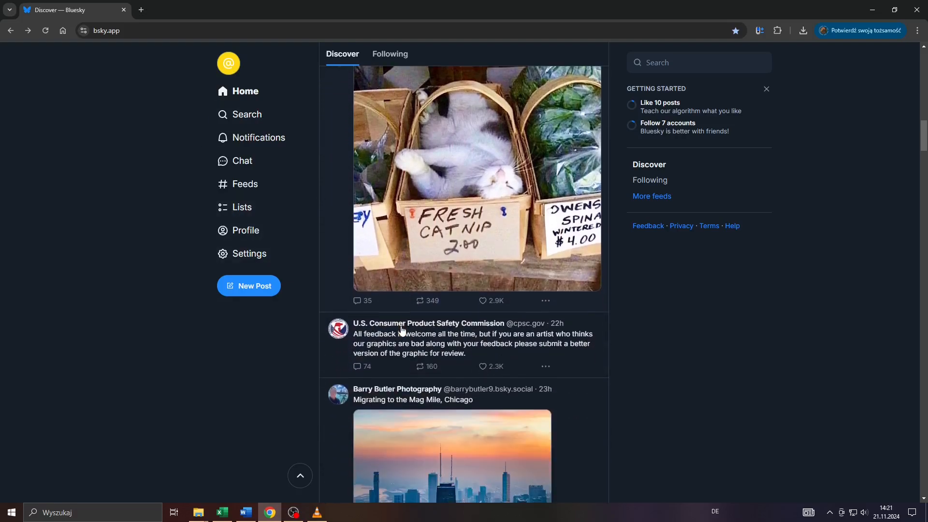
{"action": "scroll", "coordinate": [167, 375], "scroll_direction": "down", "scroll_amount": 2}
{"action": "scroll", "coordinate": [167, 376], "scroll_direction": "down", "scroll_amount": 2}
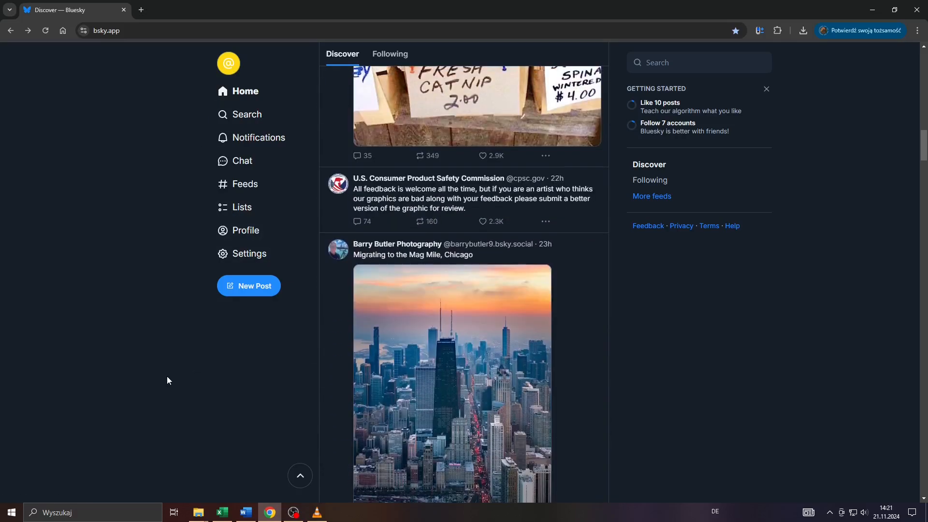